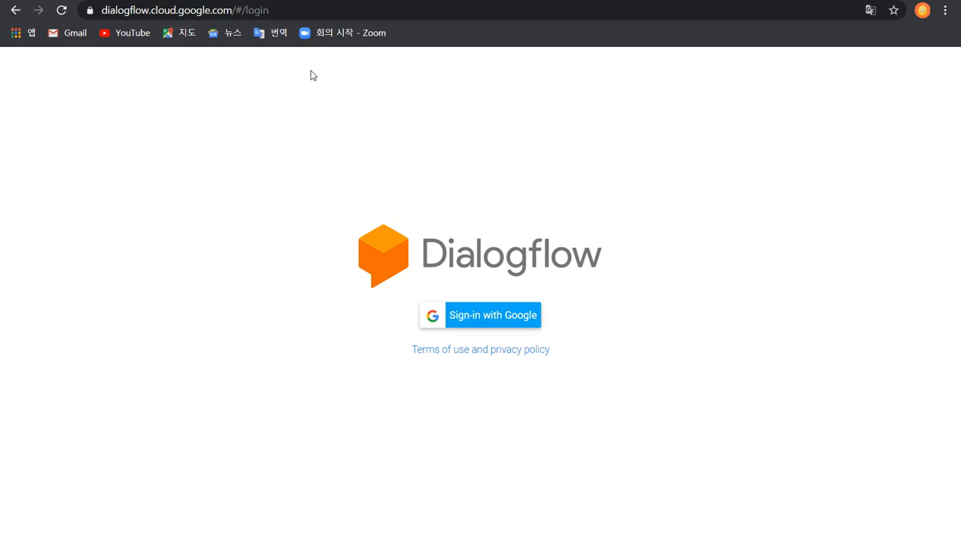
Sign in to Dialogflow with the Google account's e-mail to reach the agent's Intents list
left_click(502, 325)
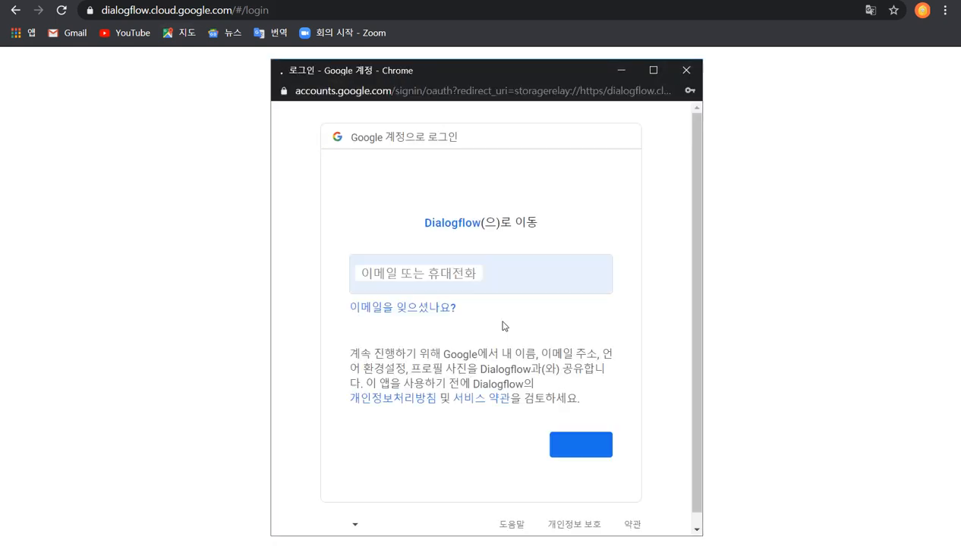
left_click(579, 449)
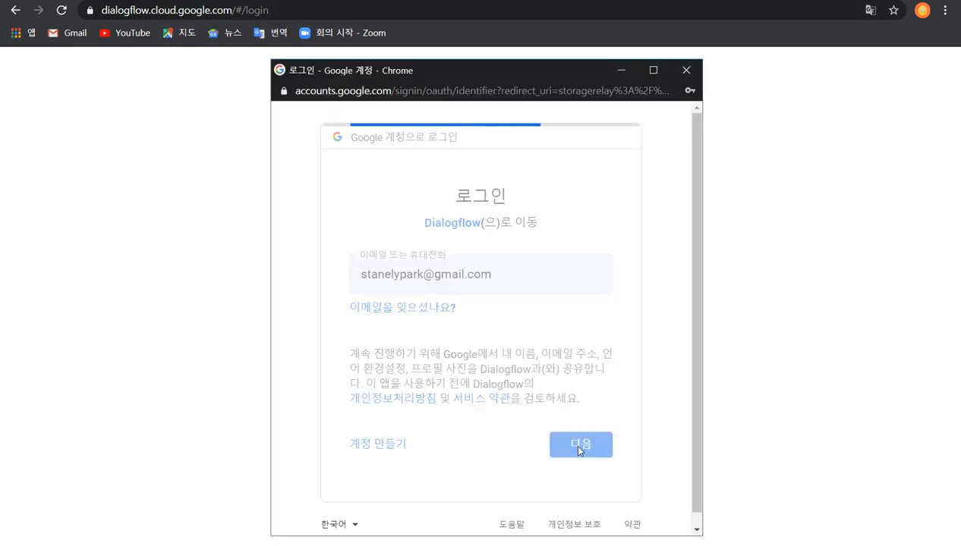
left_click(583, 439)
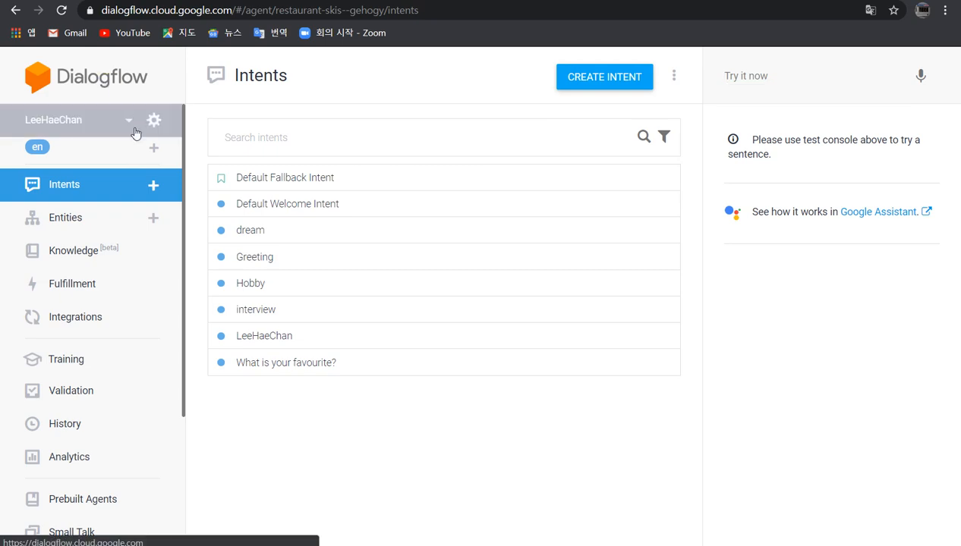
Start a new agent named Honginsu from the agent list
left_click(131, 128)
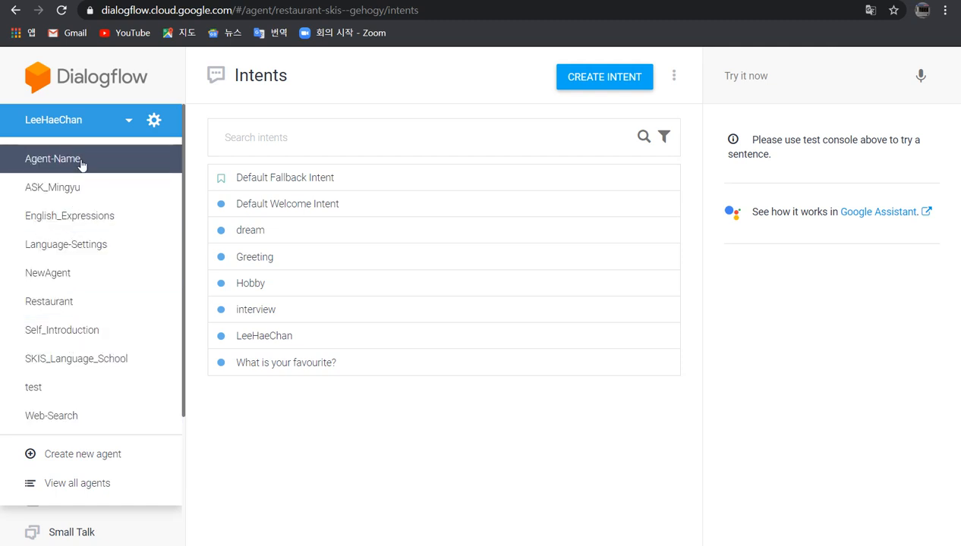
left_click(86, 456)
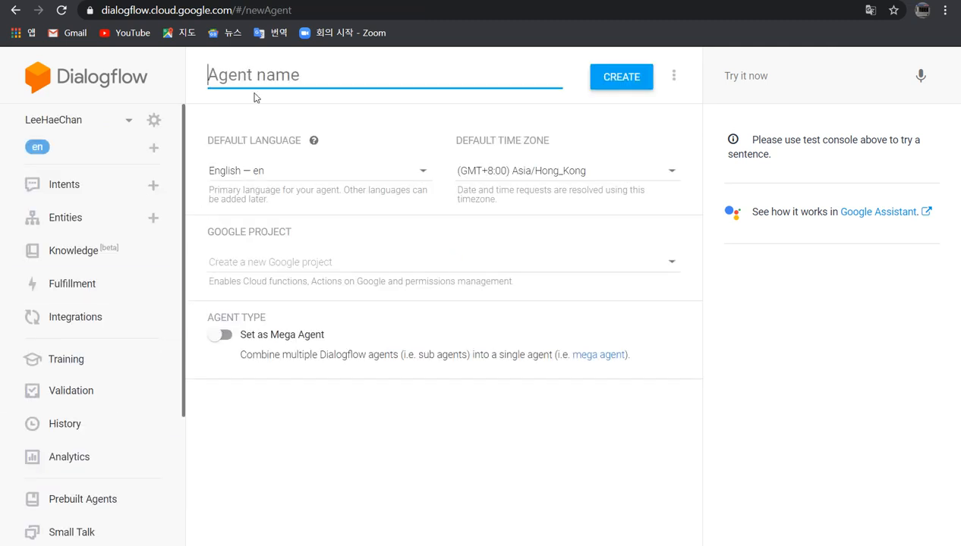
type("H")
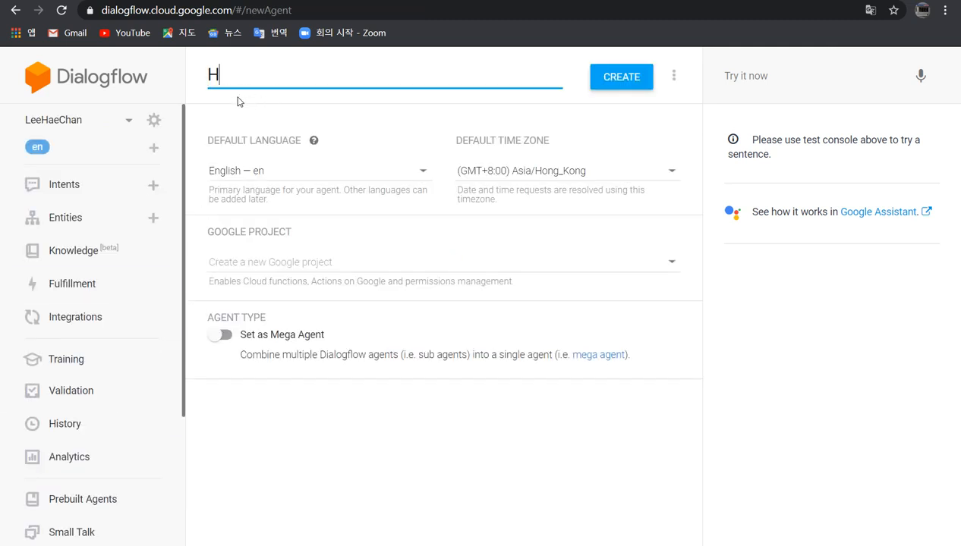
type("onginsu")
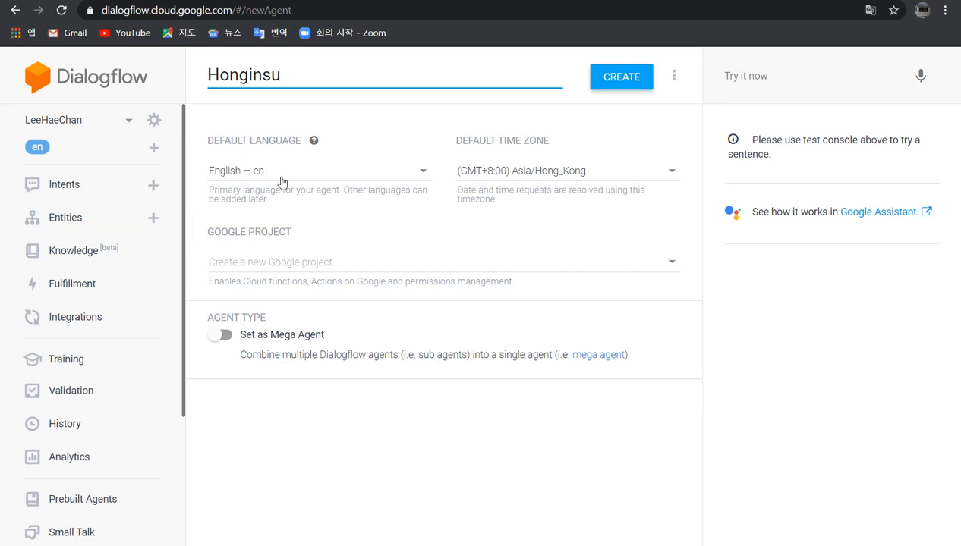
Keep English as default language and link the agent to Google project hip-shard-93700
left_click(422, 175)
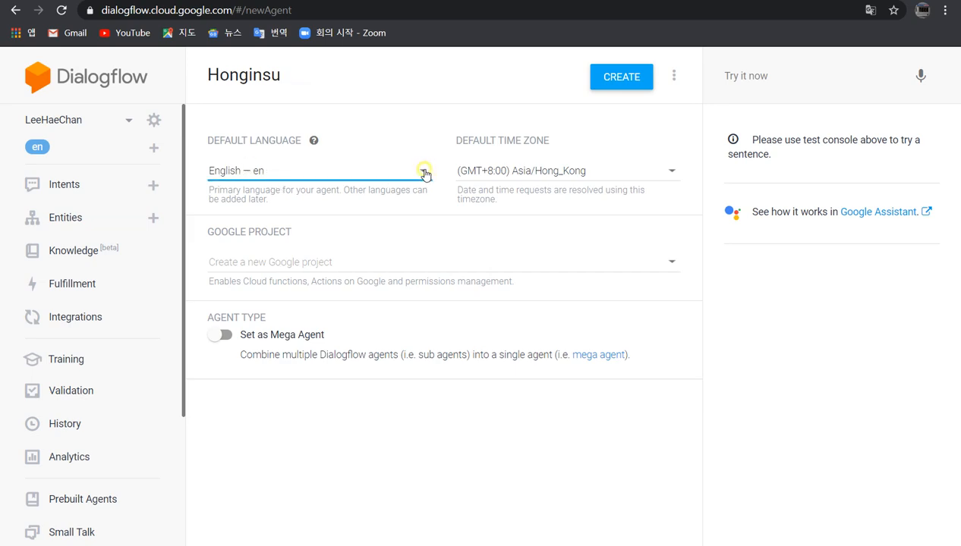
left_click_drag(438, 120, 422, 132)
left_click(252, 141)
left_click(673, 270)
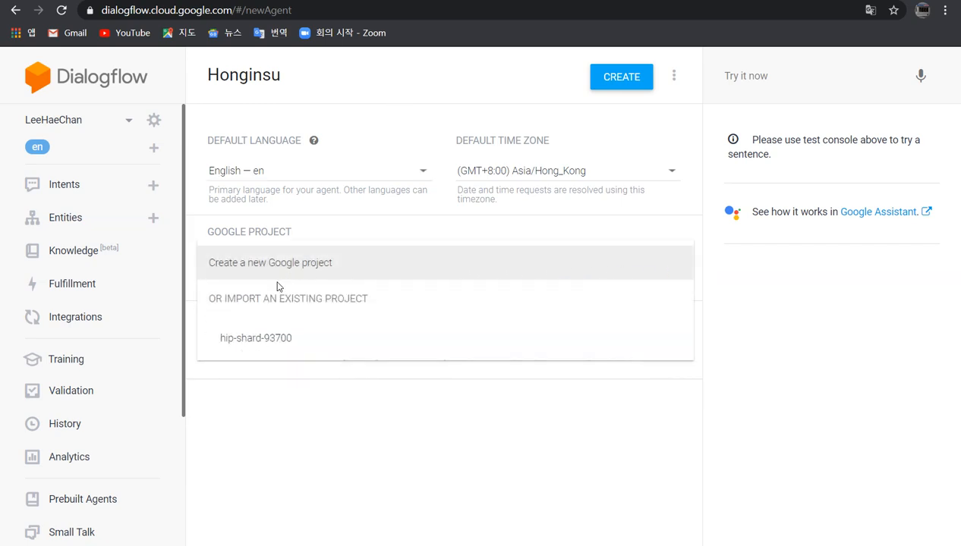
left_click(253, 342)
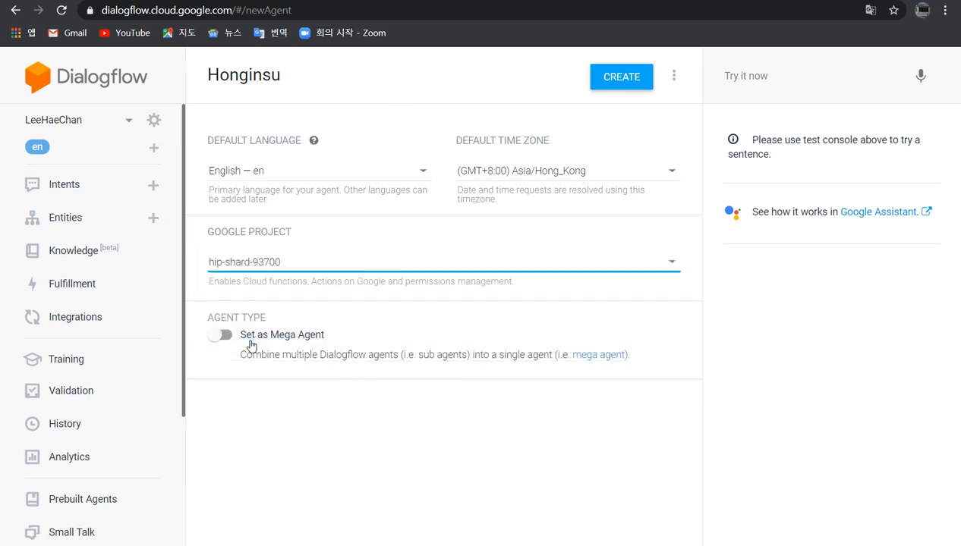
Create the Honginsu agent, leaving only Default Fallback and Default Welcome intents
left_click(627, 85)
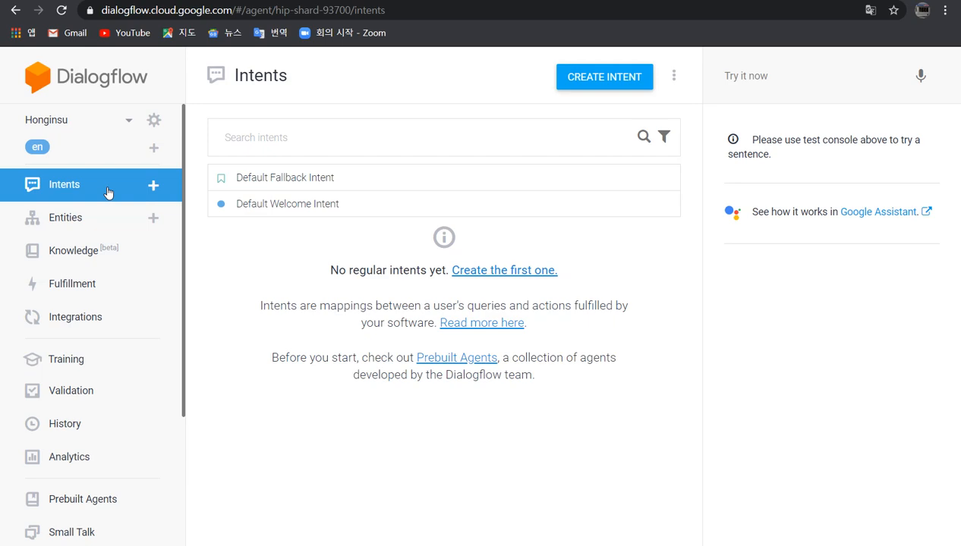
Create a new intent named Age and start adding its training phrases
left_click(613, 84)
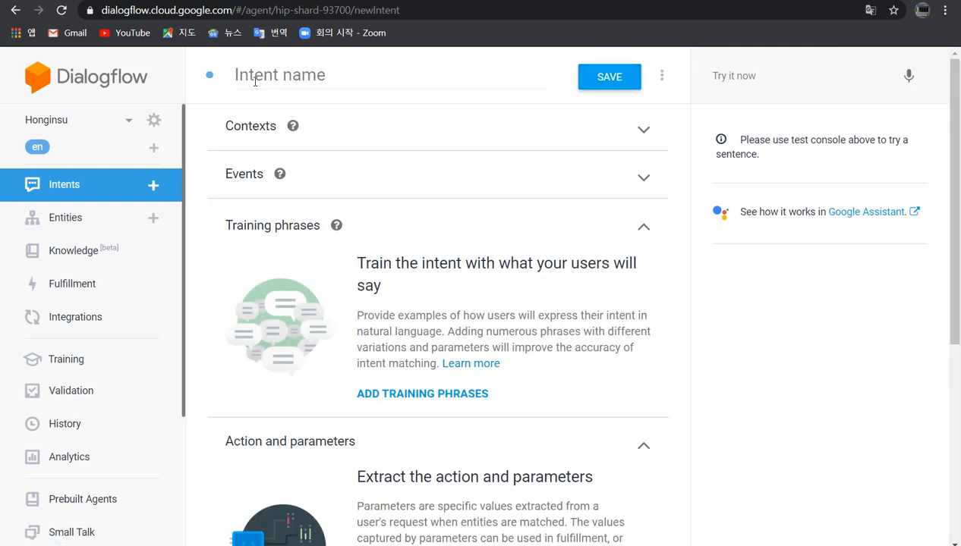
left_click(254, 76)
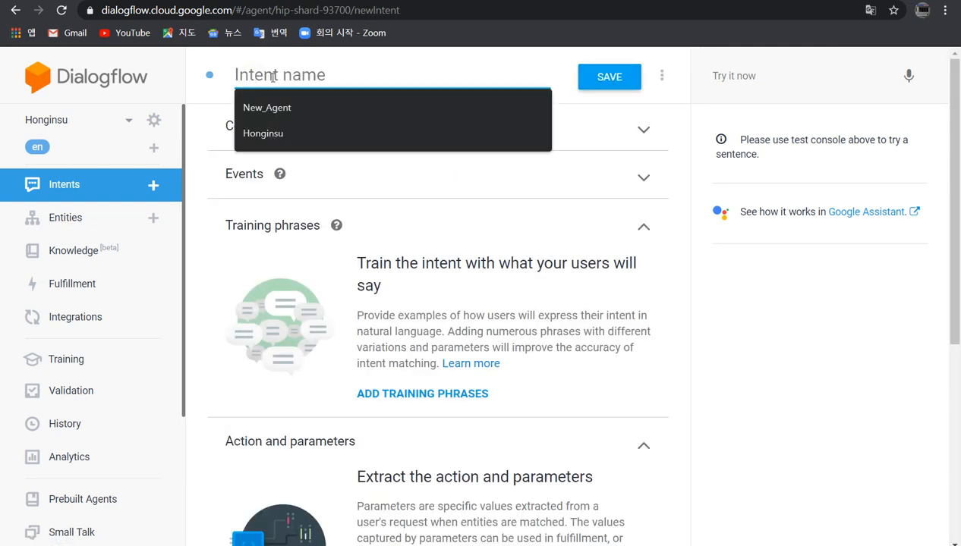
type("Age")
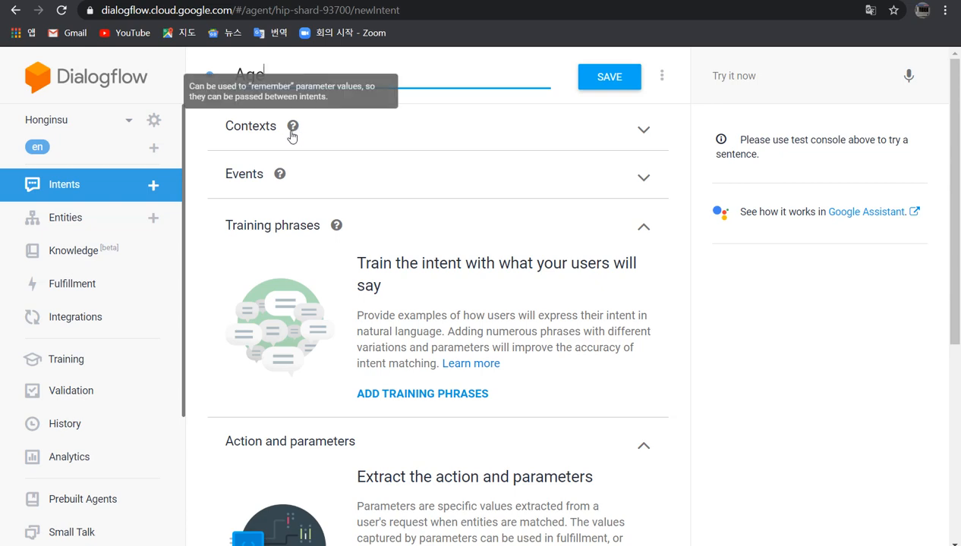
scroll(288, 191, "down", 2)
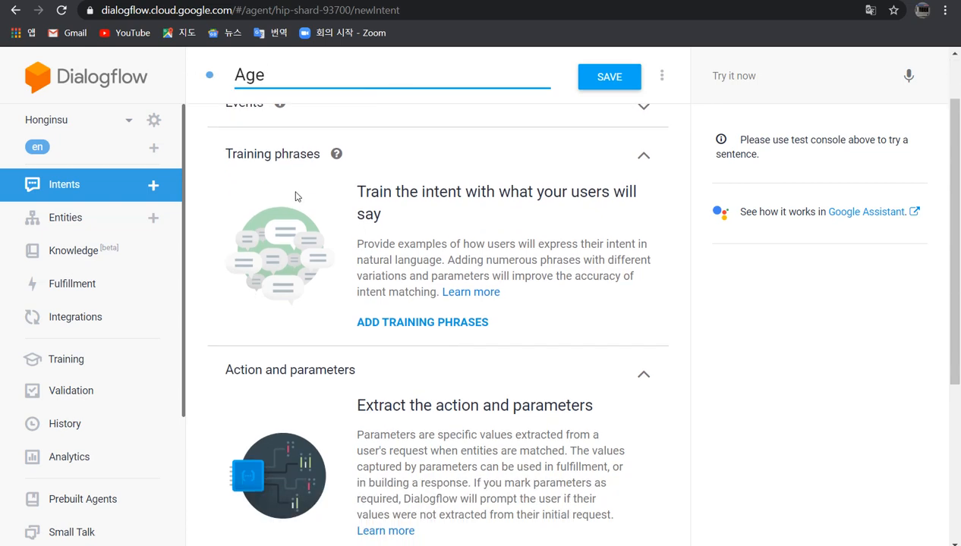
scroll(273, 203, "up", 1)
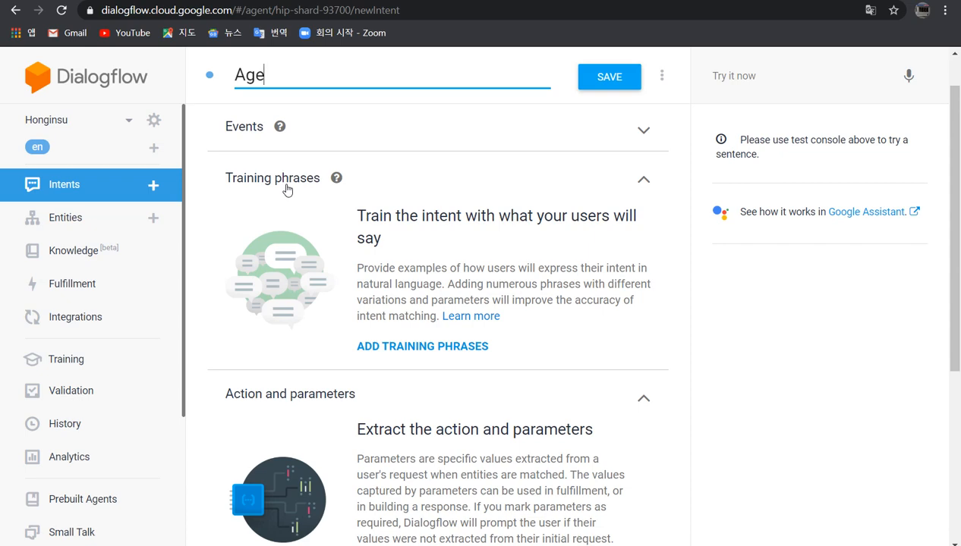
left_click(404, 347)
Add training phrases 'How old are you?', 'How old?', 'Old?' and 'Age'
left_click(300, 226)
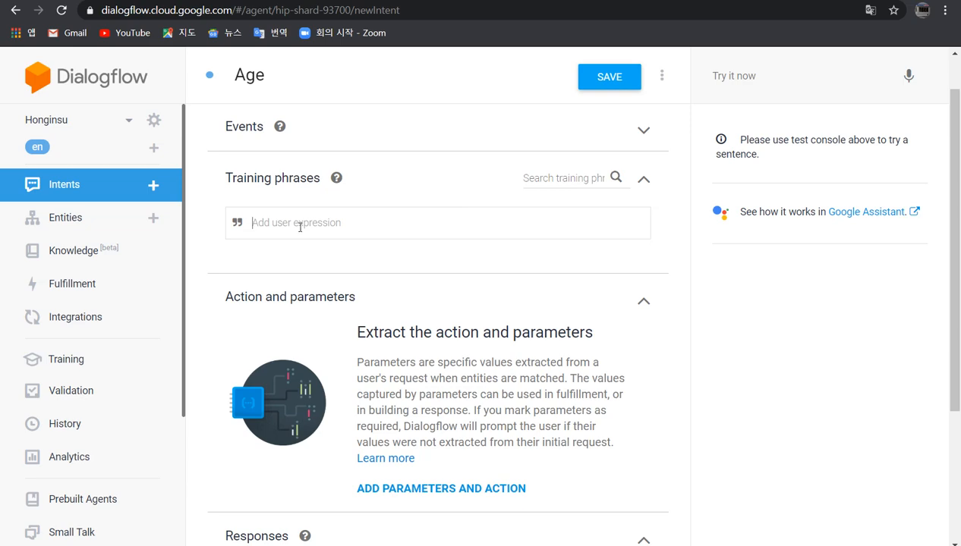
type("How")
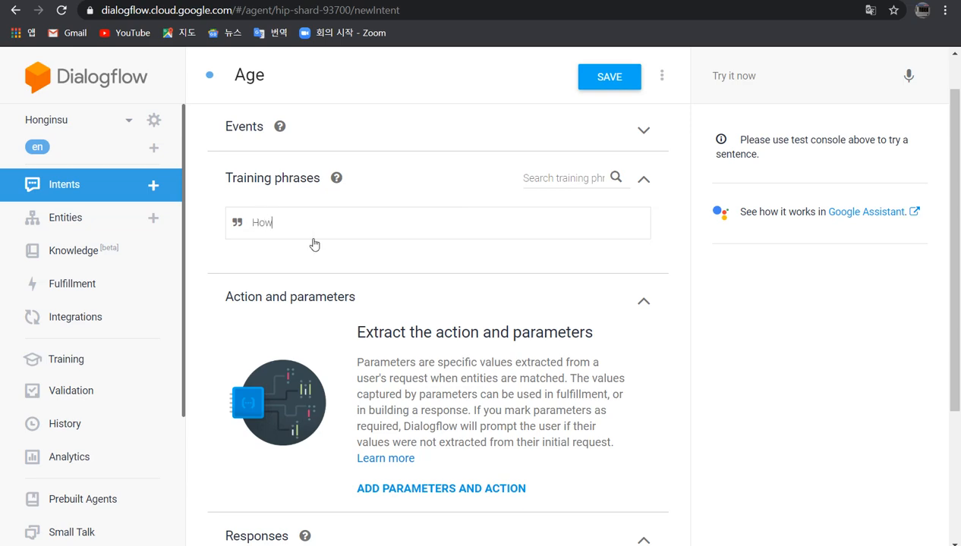
type(" old are")
type("you?")
key("Return")
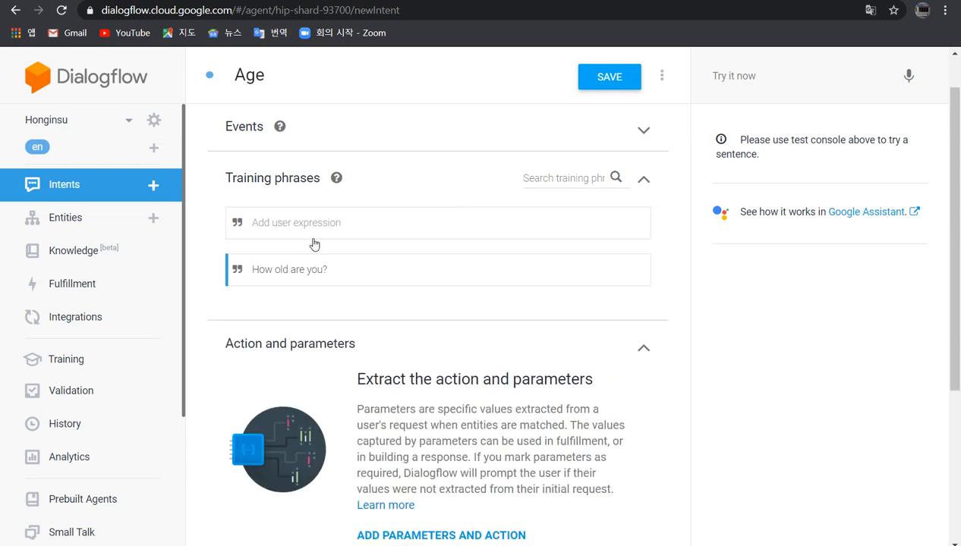
type("How old?")
key("Return")
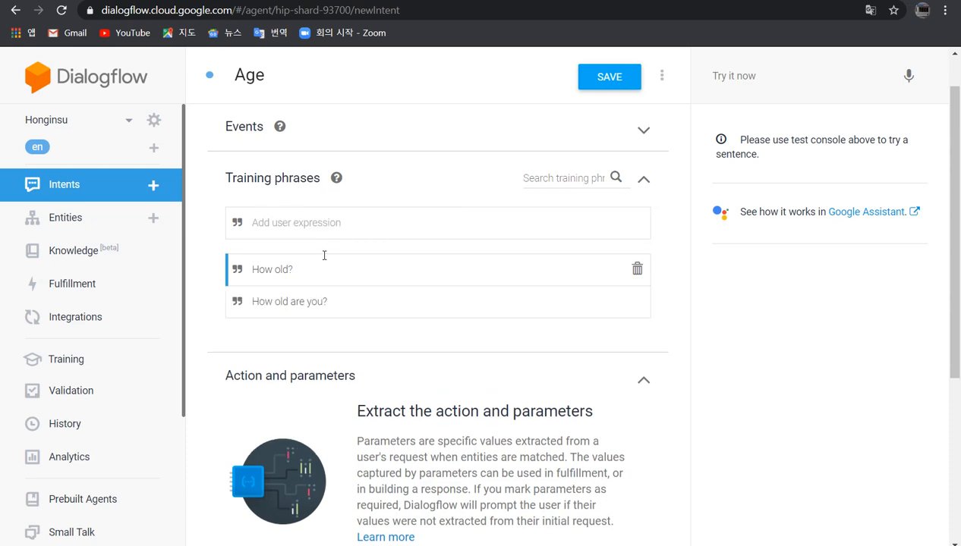
type("O")
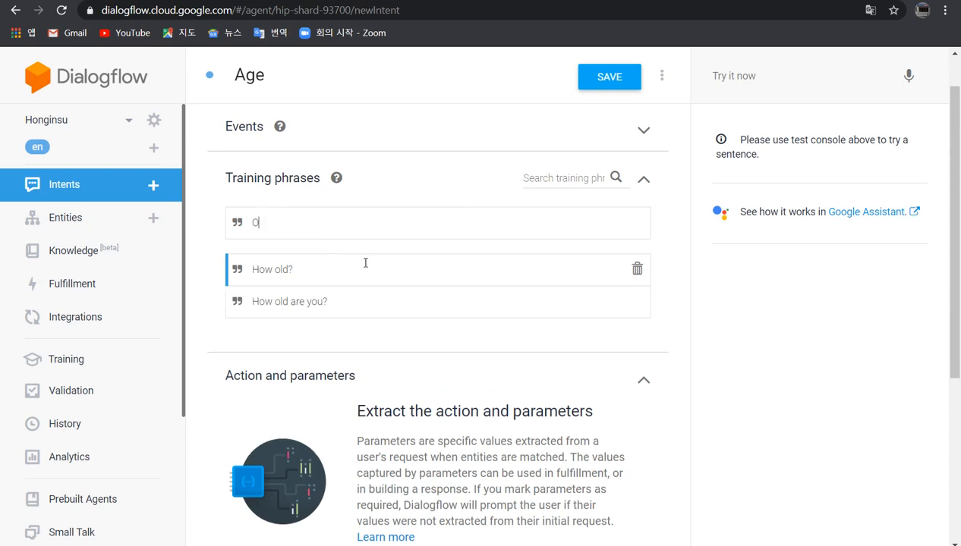
type("ld?")
key("Return")
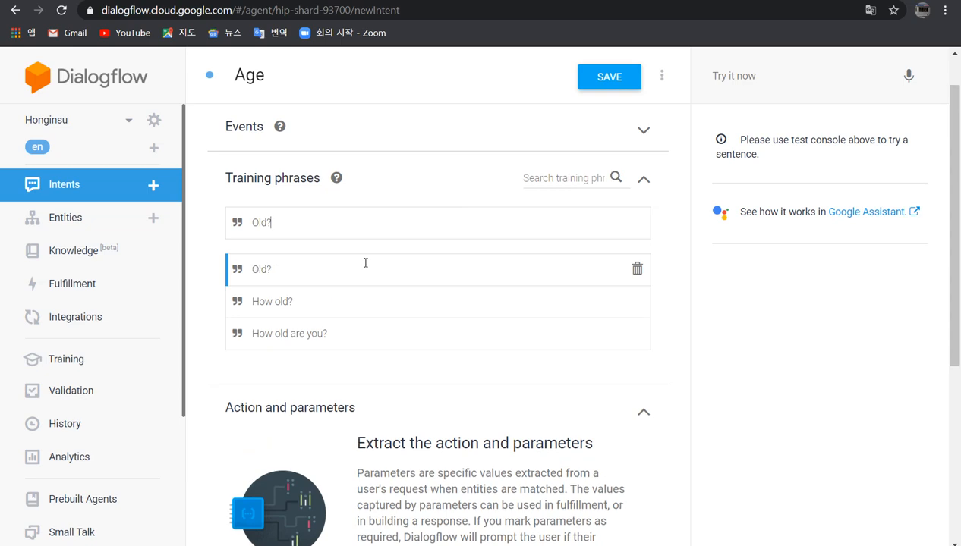
key("BackSpace")
key("BackSpace")
key("BackSpace")
key("BackSpace")
key("BackSpace")
type("A")
type("ge")
key("Return")
Add training phrases 'Aging?', 'How many years?' and 'How long?'
type("Aging?")
key("Return")
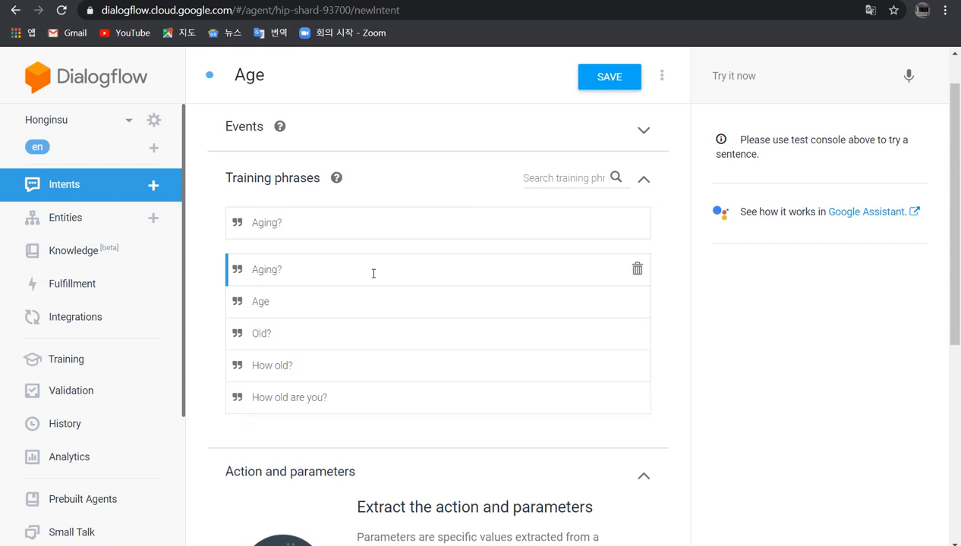
key("BackSpace")
key("BackSpace")
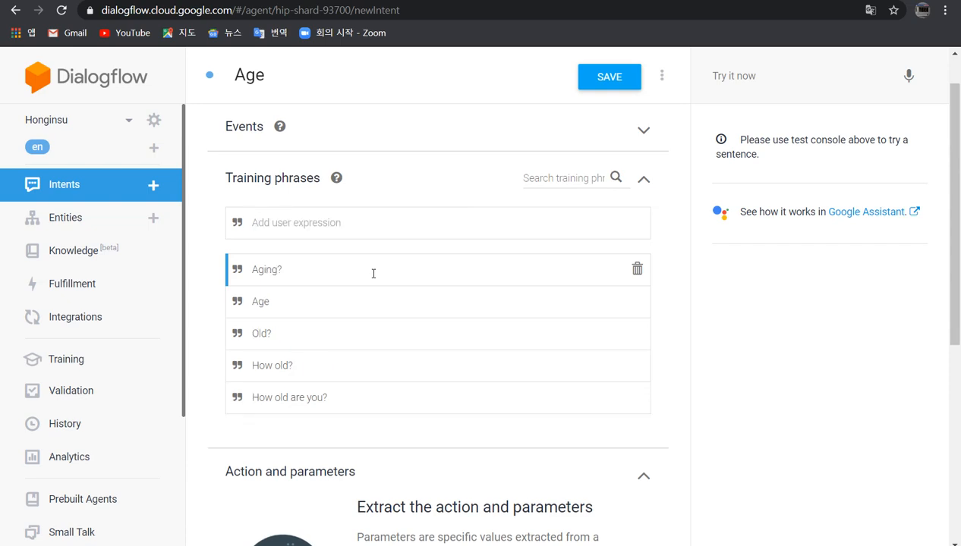
type("m")
key("BackSpace")
type("How ")
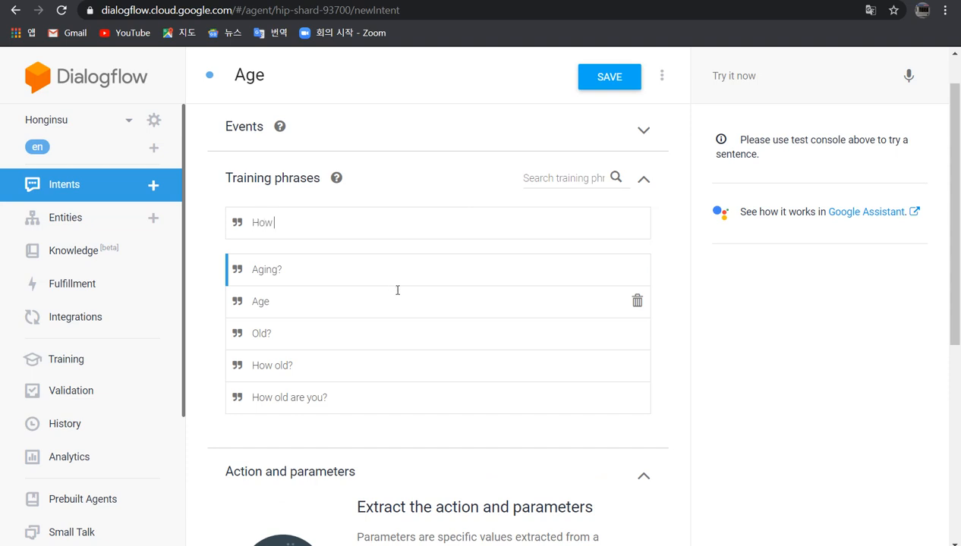
type("many years?")
key("Return")
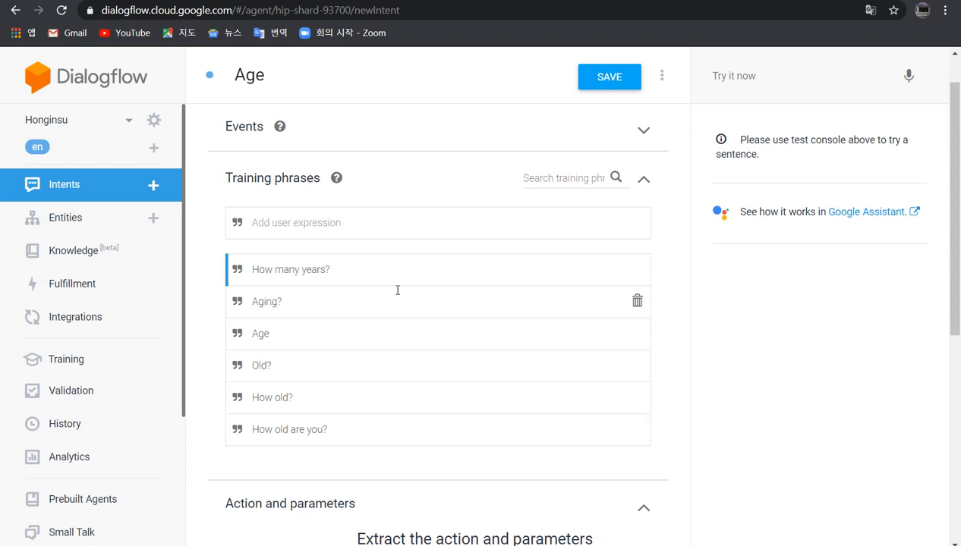
type("How long?")
key("Return")
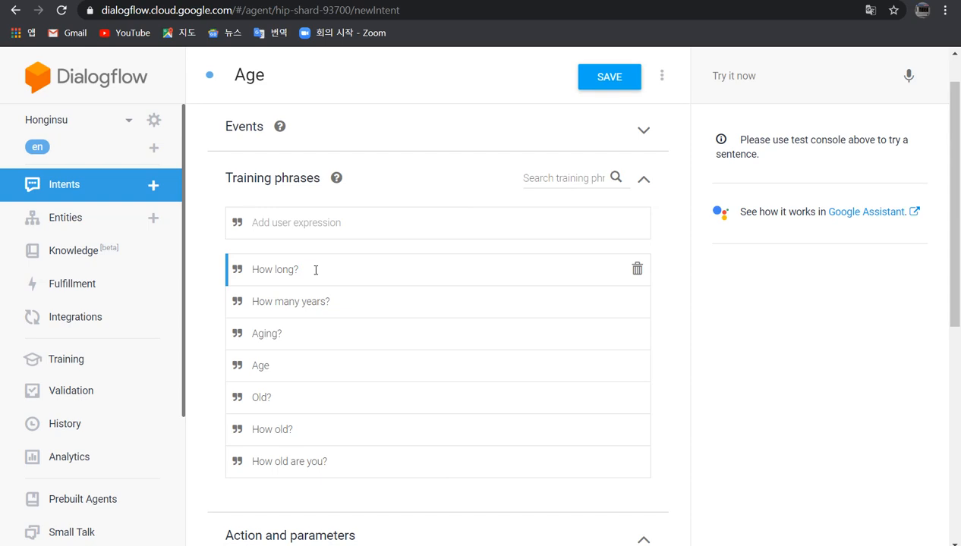
scroll(307, 444, "down", 1)
Give the Age intent the text response 'I am 14 years old'
scroll(296, 425, "down", 5)
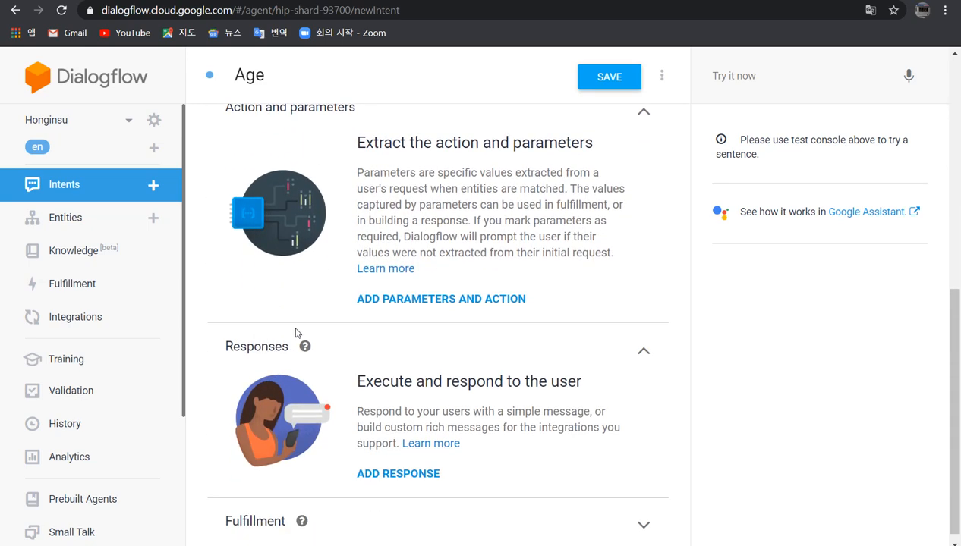
left_click(393, 464)
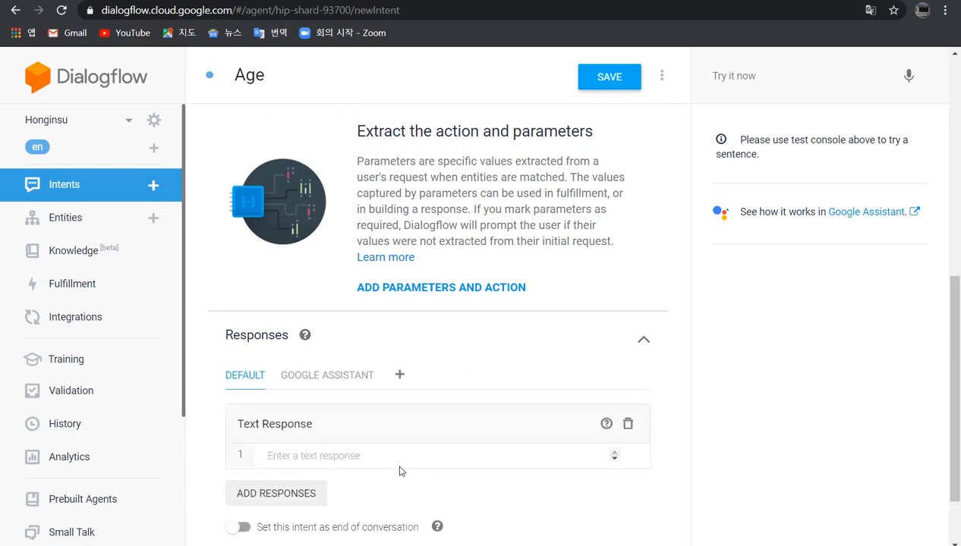
left_click(343, 457)
type("I am 14 years old")
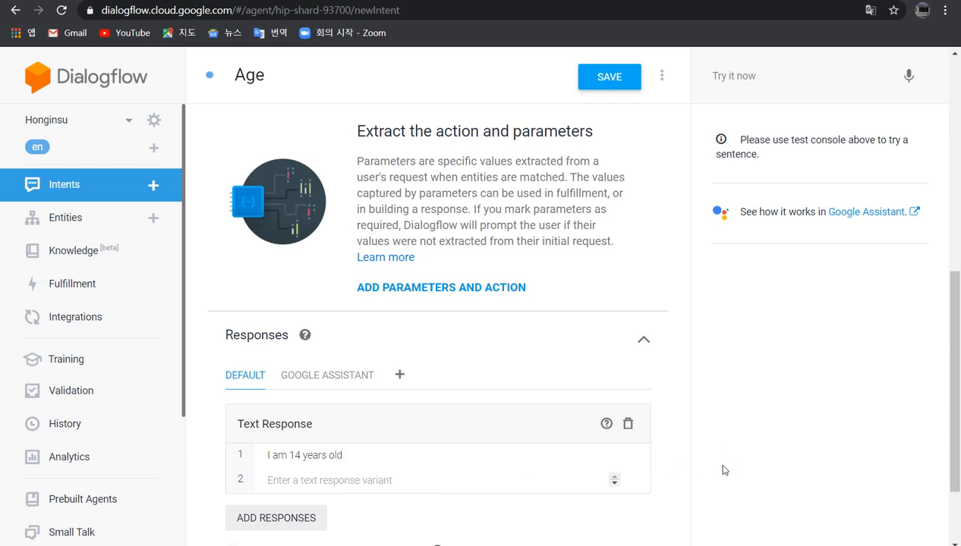
scroll(725, 469, "down", 1)
scroll(726, 468, "down", 1)
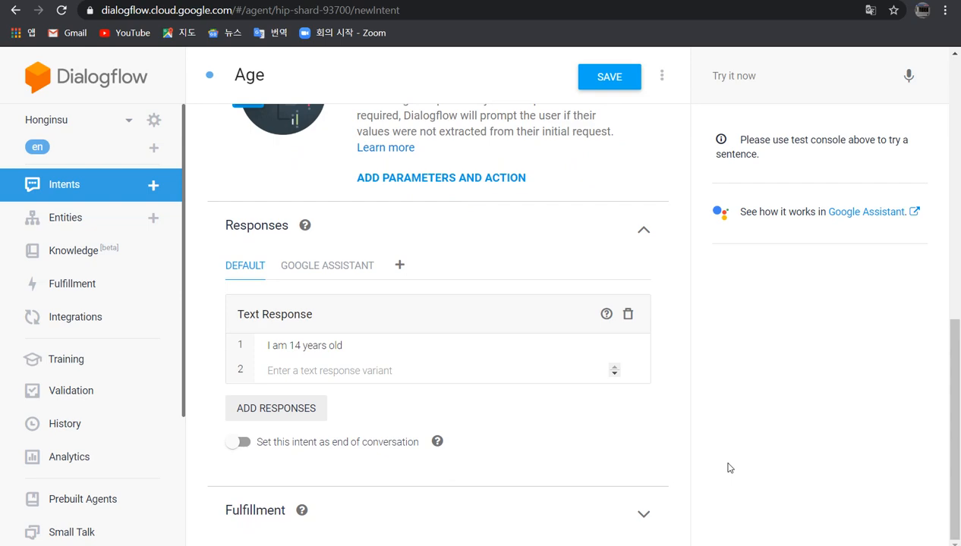
scroll(407, 288, "up", 2)
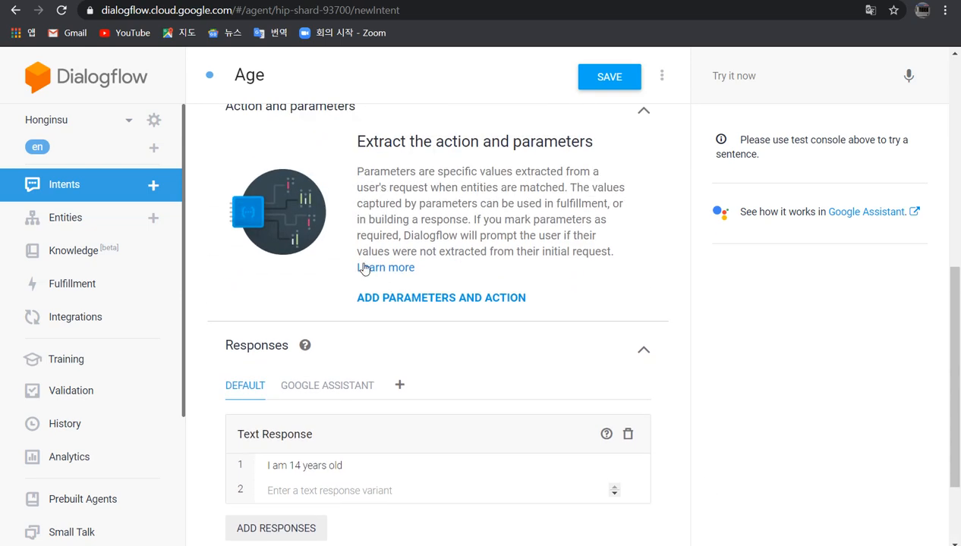
Save the Age intent
scroll(387, 254, "up", 4)
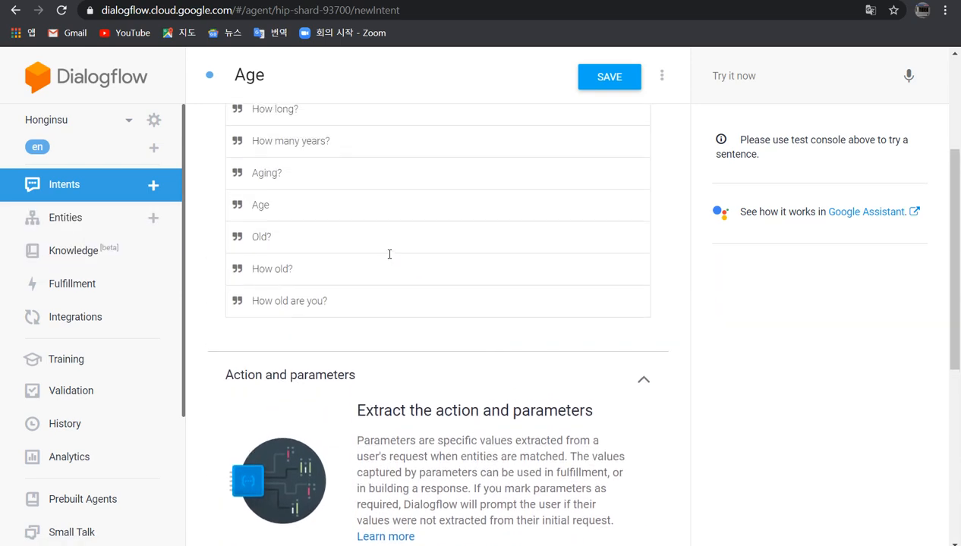
scroll(389, 255, "up", 3)
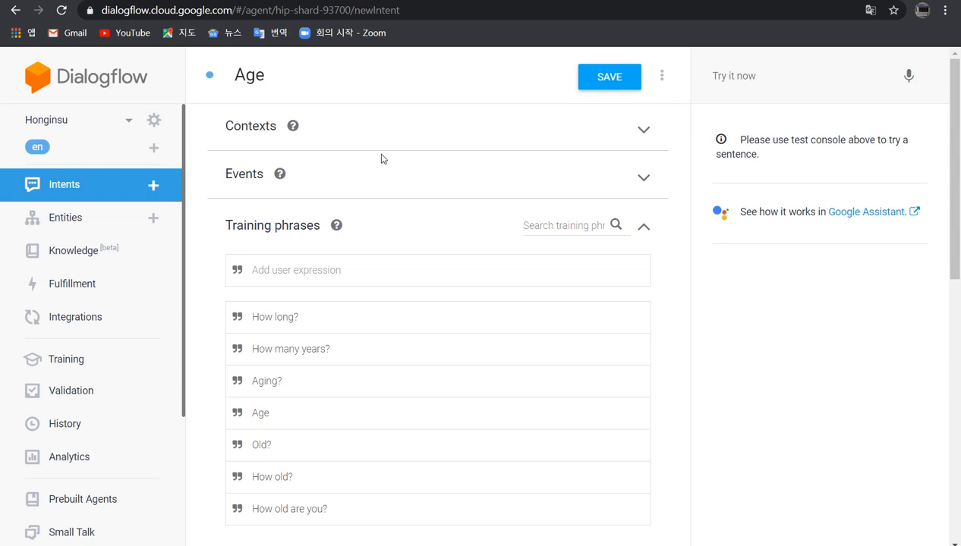
left_click(597, 79)
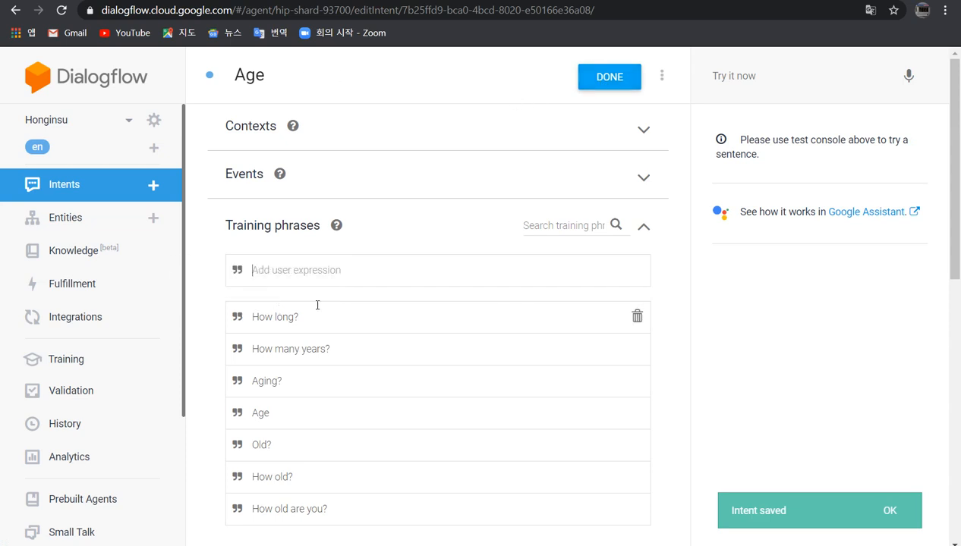
Test 'how old are you?' in the console, which answers 'I am 14 years old'
left_click(747, 75)
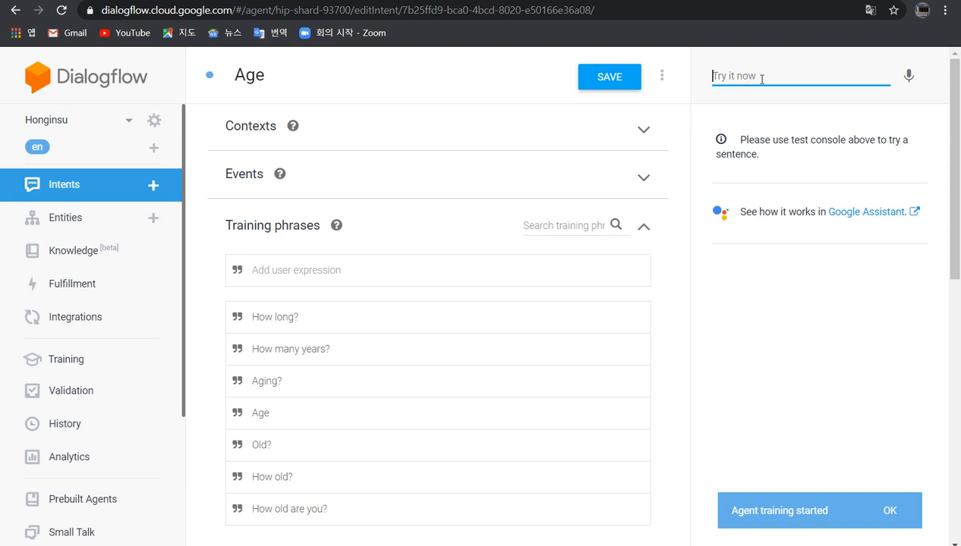
type("how old are you?")
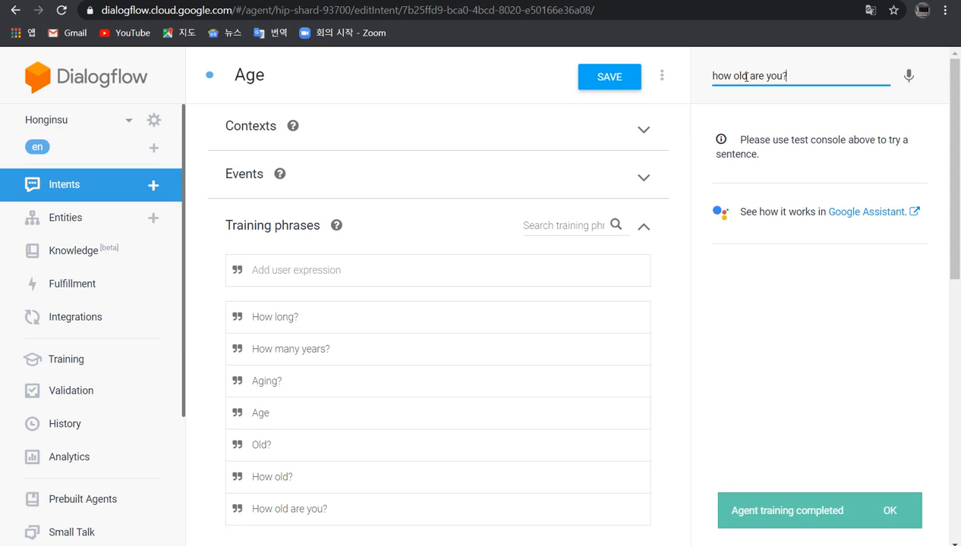
key("Return")
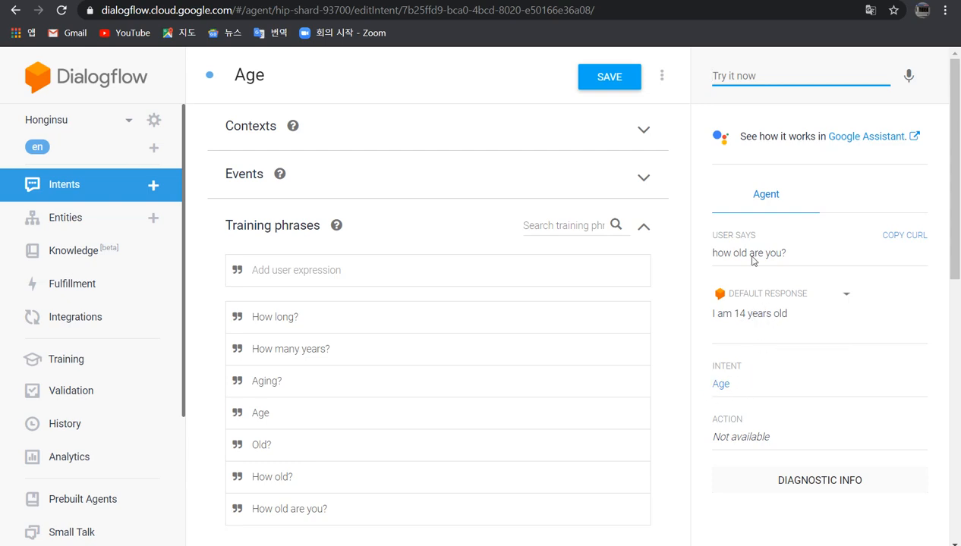
Ask the agent a question by voice after allowing microphone access
left_click(909, 78)
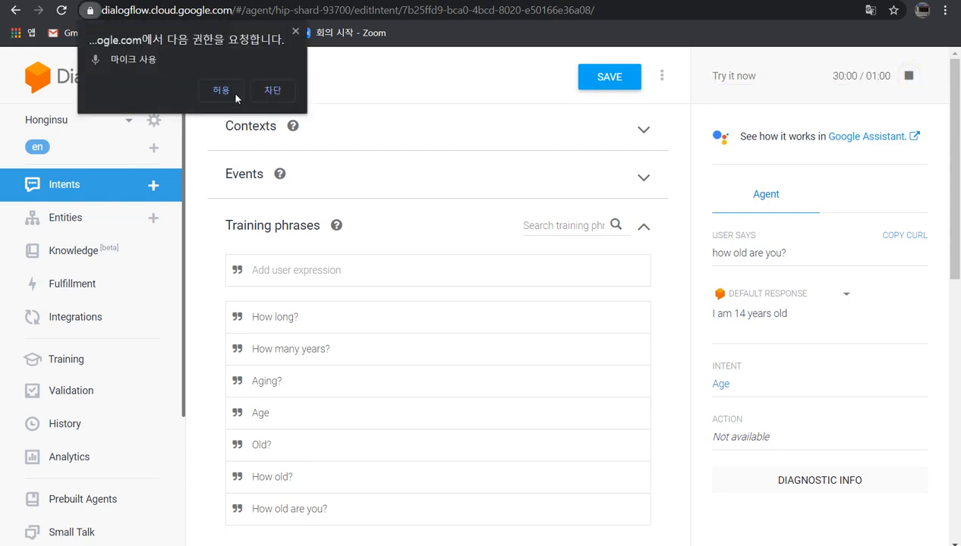
left_click(220, 91)
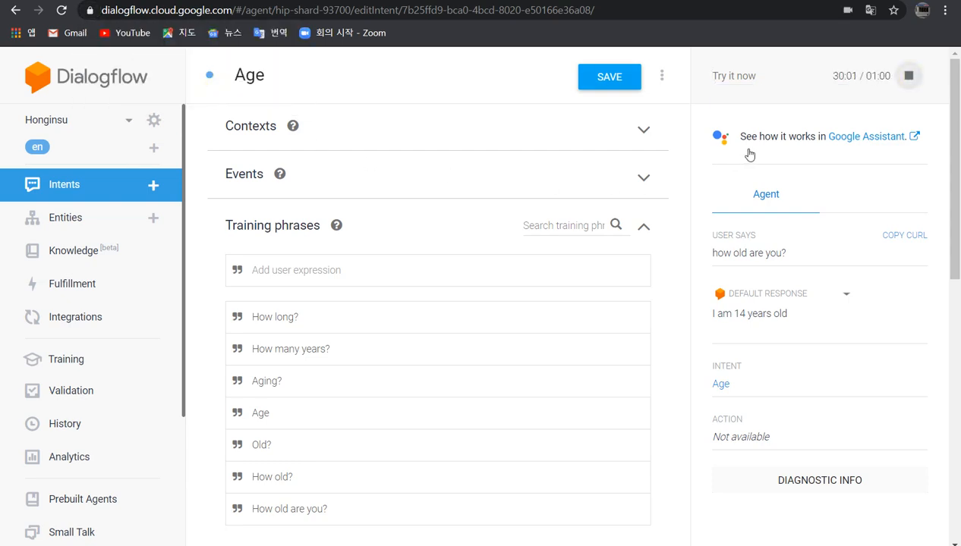
left_click(908, 78)
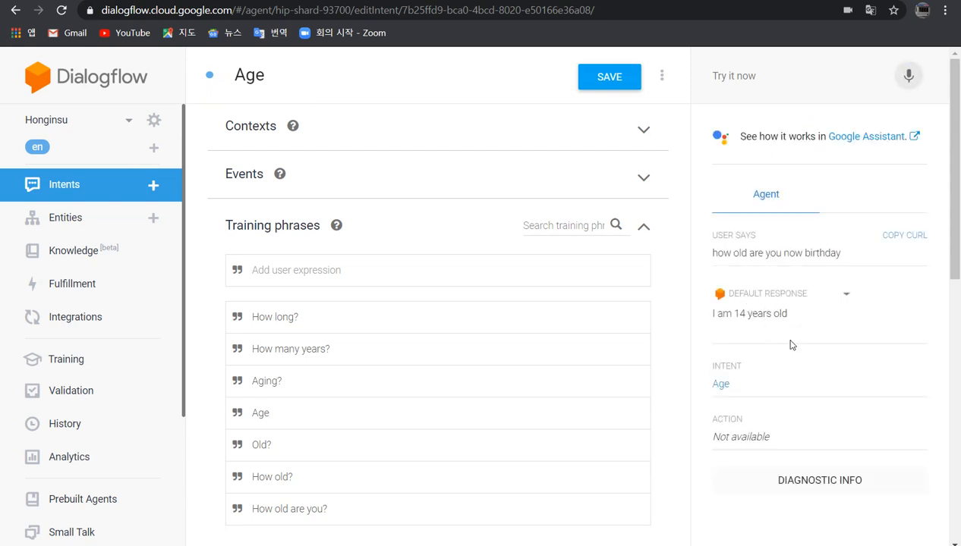
Test 'age' and 'how short', the latter falling to the Default Fallback Intent
left_click(746, 79)
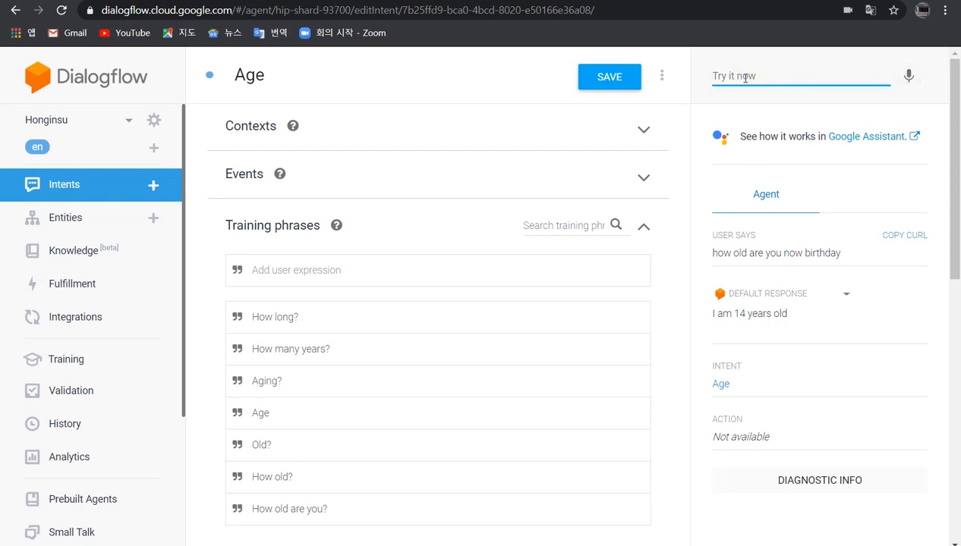
type("age")
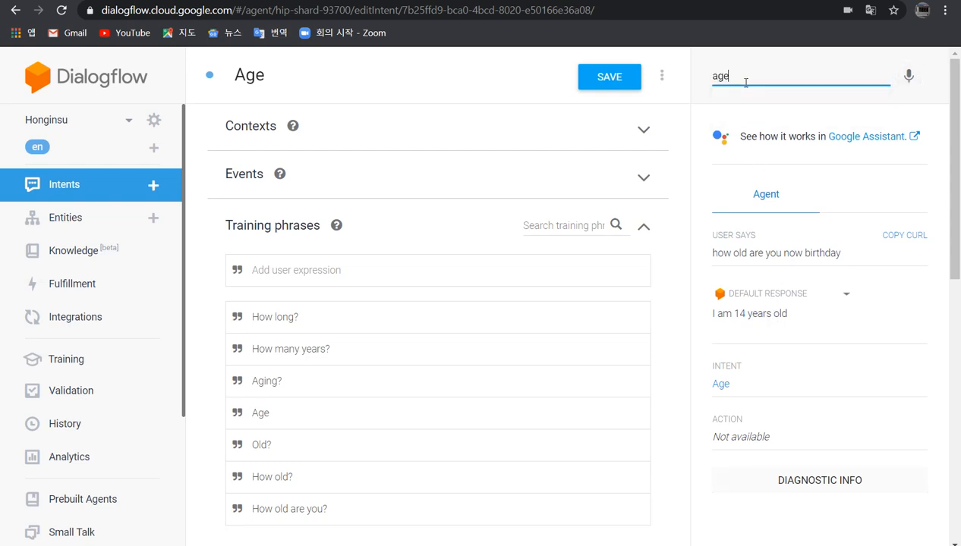
key("Return")
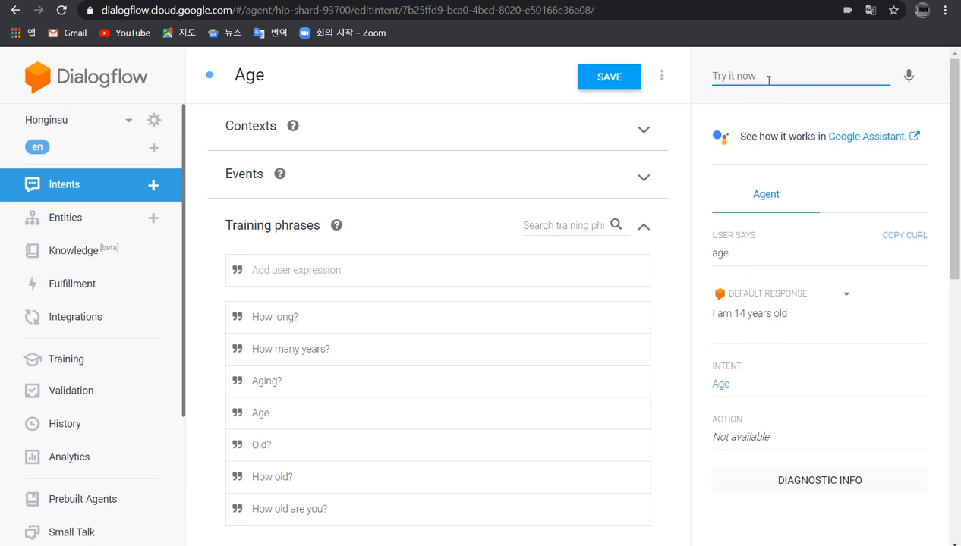
type("how")
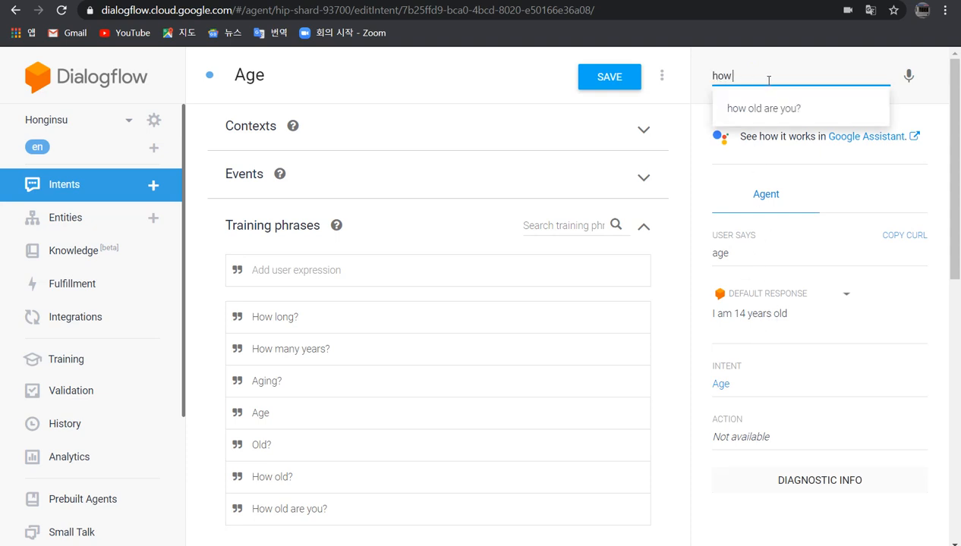
type(" sho")
key("Return")
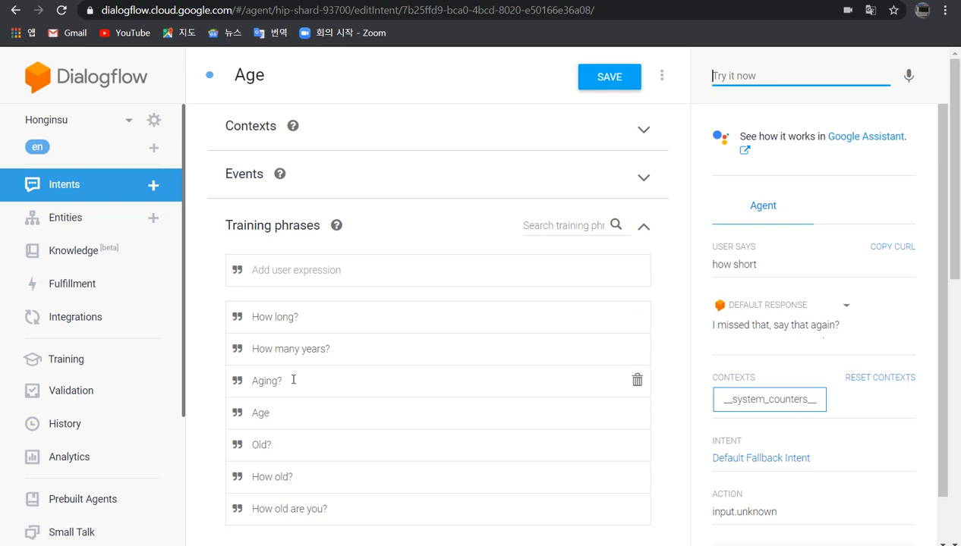
scroll(293, 379, "down", 1)
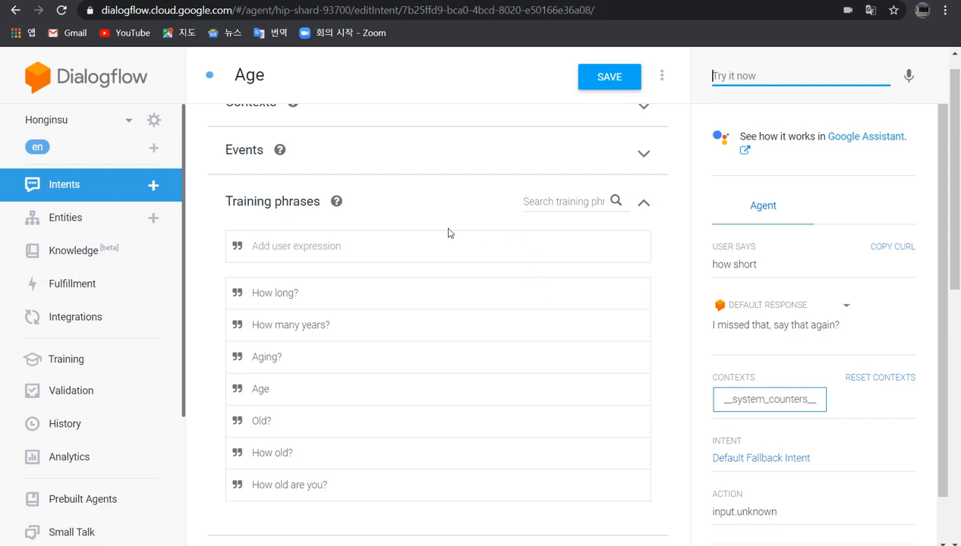
scroll(455, 227, "up", 1)
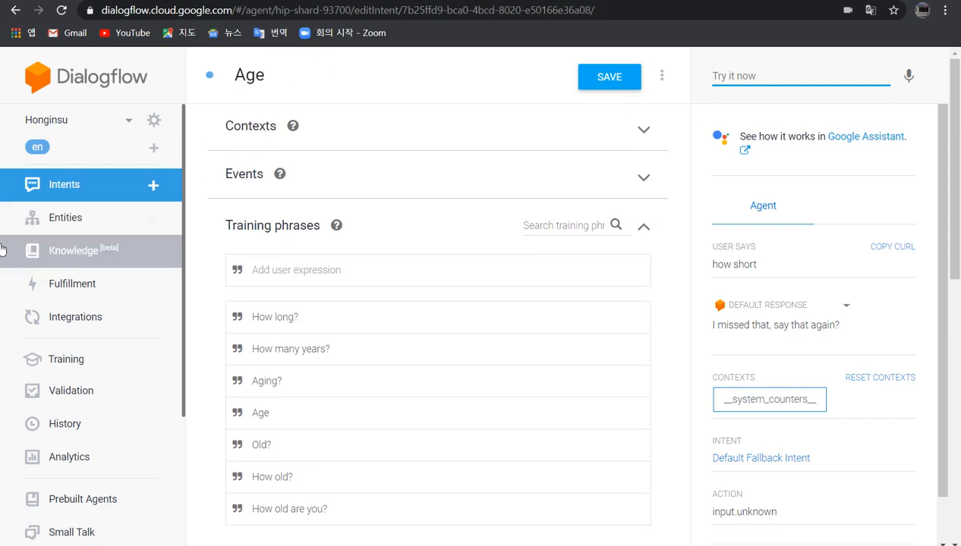
Stay on the Age intent at the leave-page prompt and save it
left_click(82, 323)
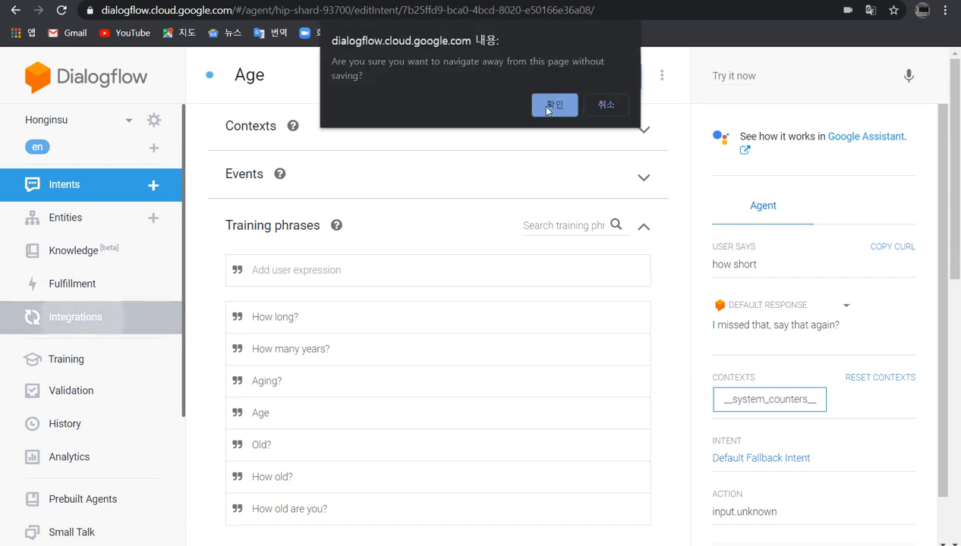
left_click(618, 108)
left_click(609, 84)
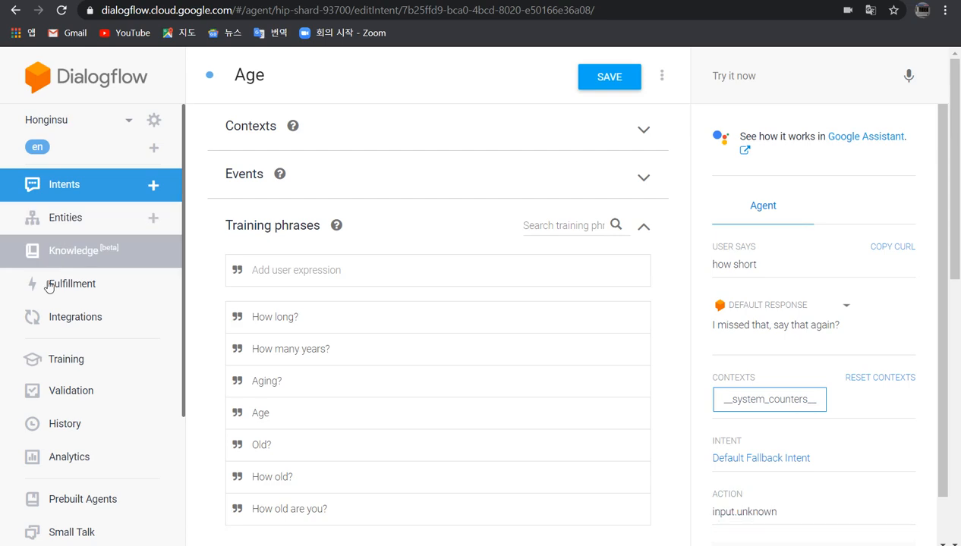
Go to Integrations and enable the Web Demo text-based integration
left_click(65, 320)
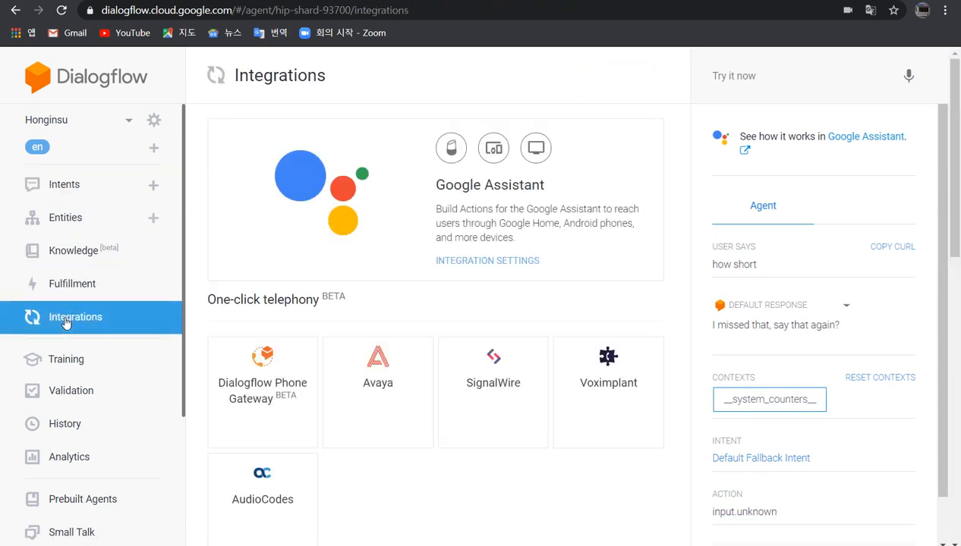
scroll(268, 295, "down", 3)
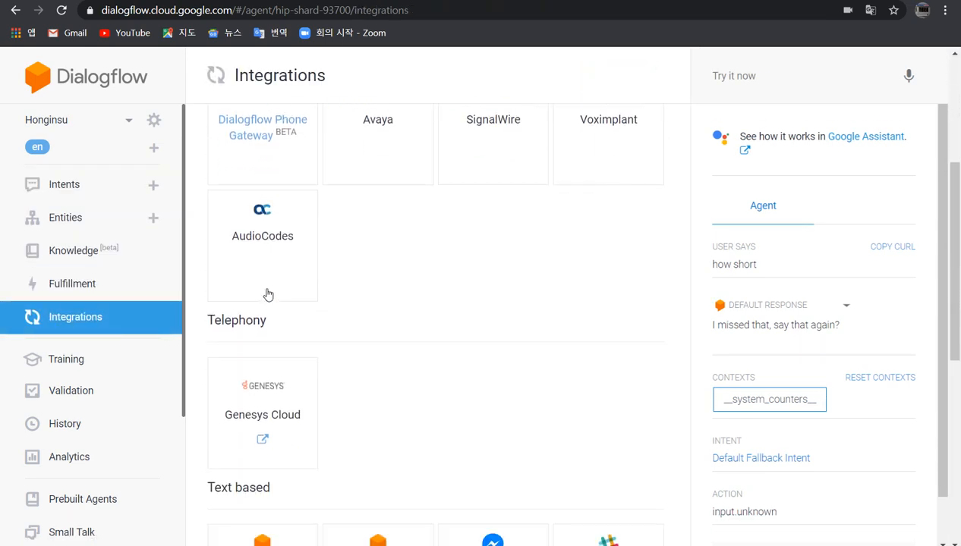
scroll(267, 295, "down", 4)
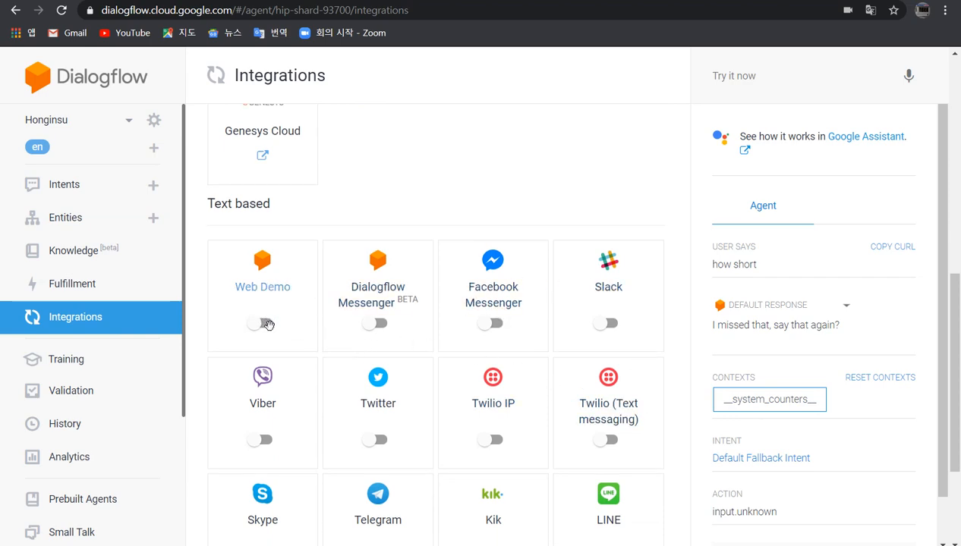
left_click(267, 324)
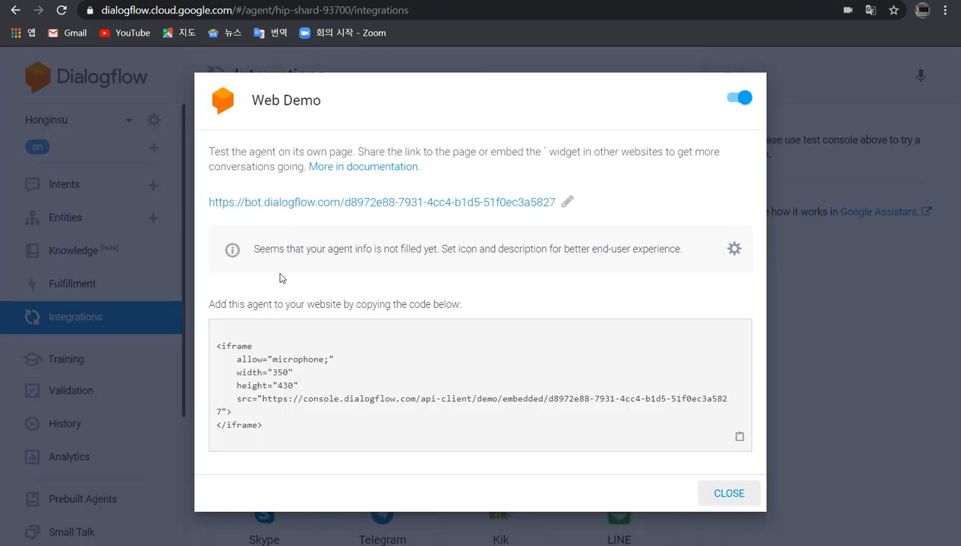
Open the Honginsu Web Demo page via its bot.dialogflow.com link and focus the chat input
left_click(303, 205)
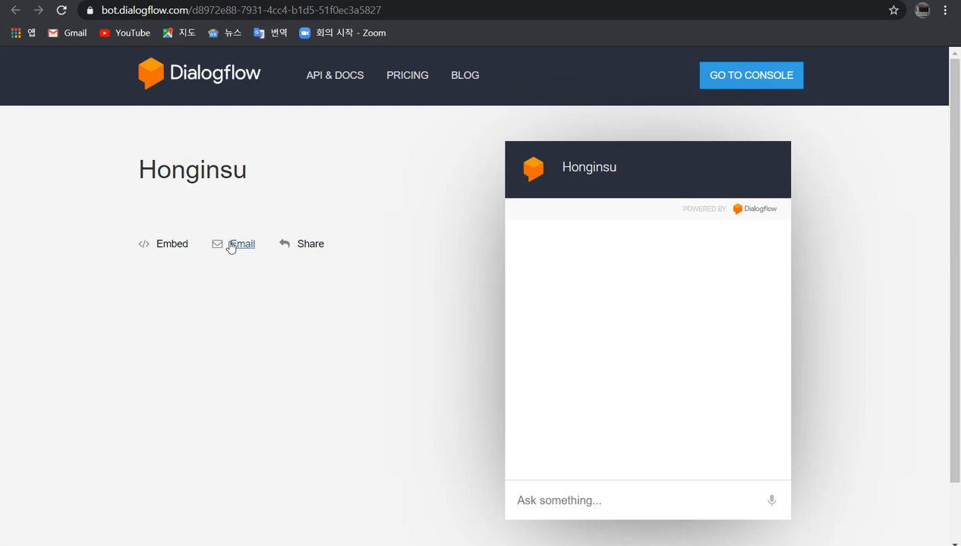
left_click(550, 499)
Send 'hi', 'how old are you?', 'old' and 'age' in the Honginsu web demo chat
type("hi")
key("Return")
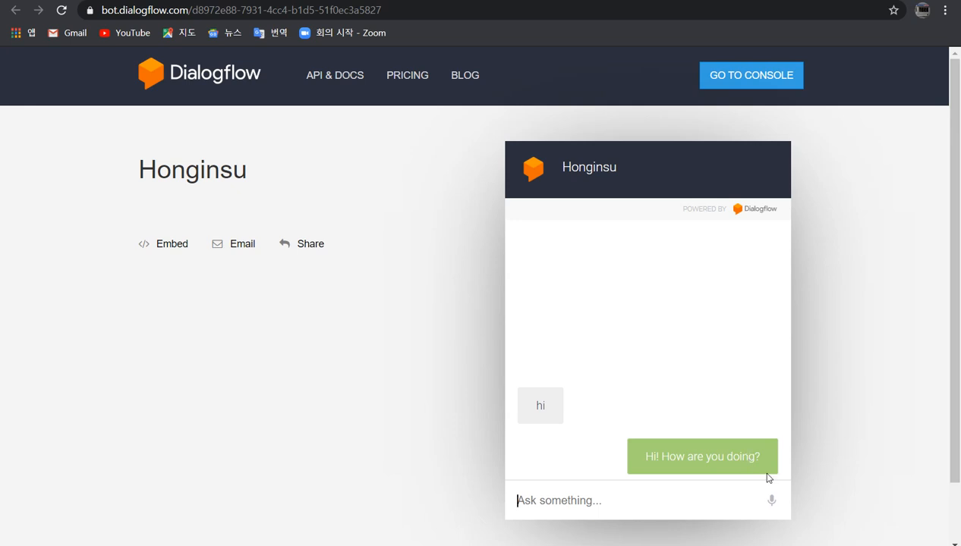
type("how")
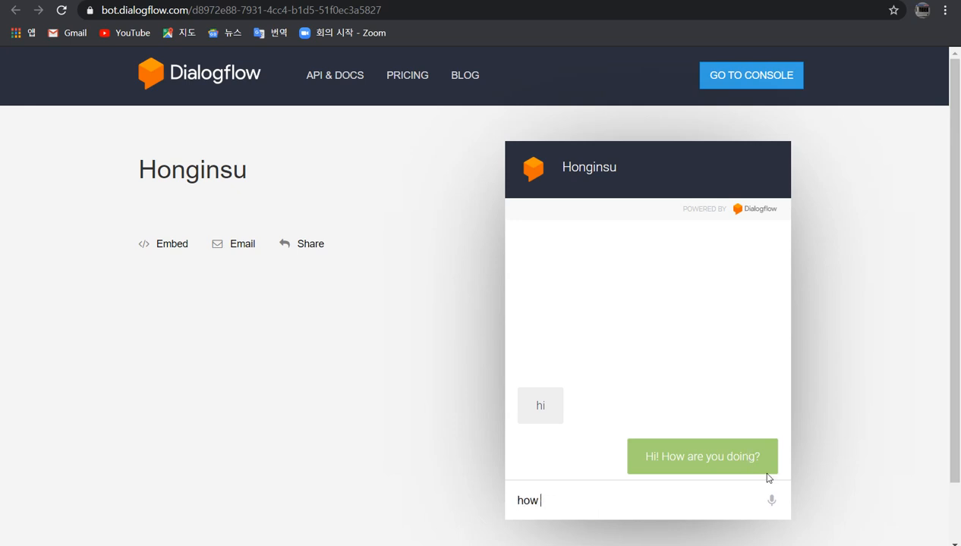
type(" old are you?")
key("Return")
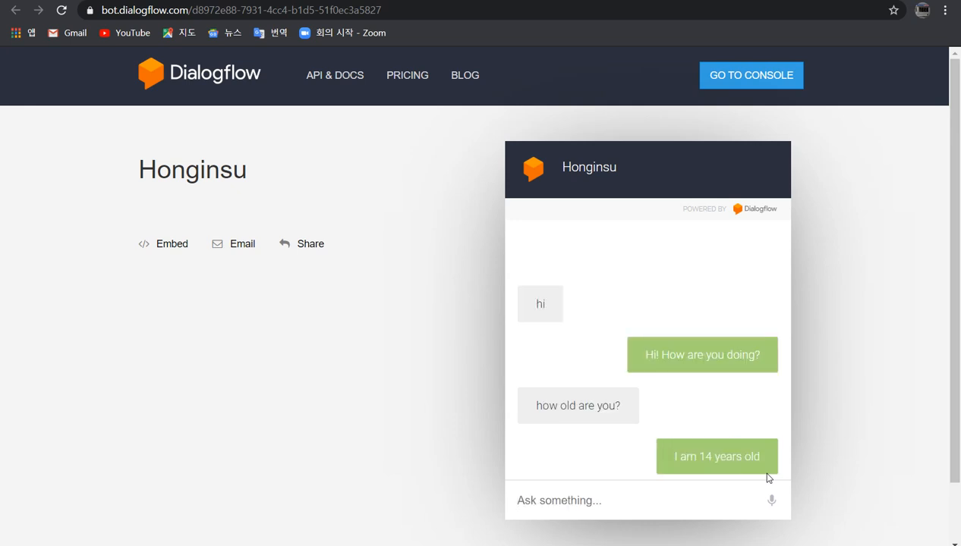
type("d")
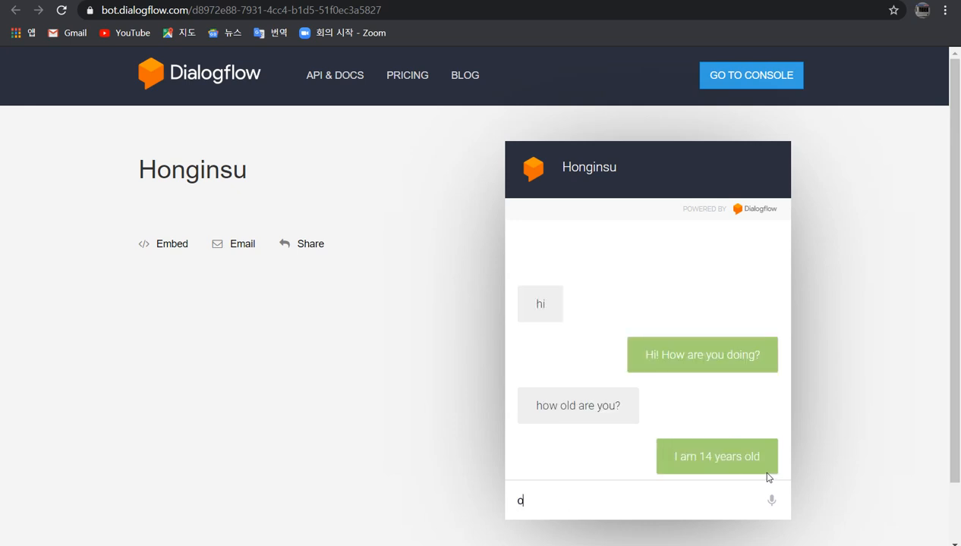
type("ld")
key("Return")
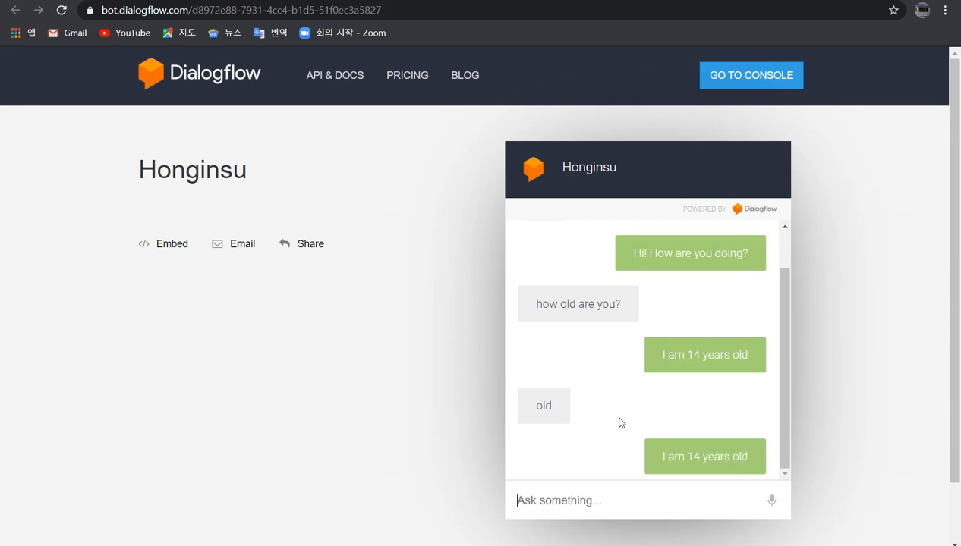
type("age")
key("Return")
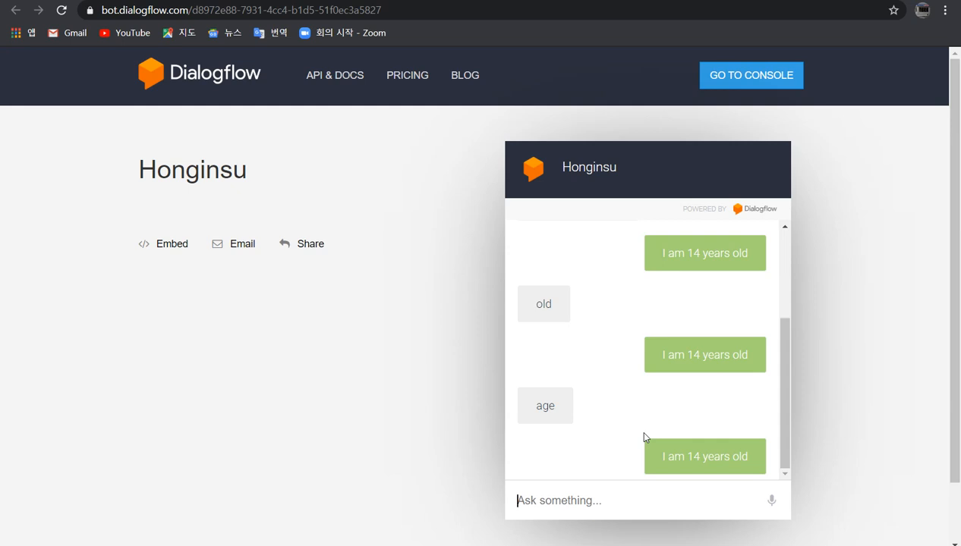
left_click(311, 251)
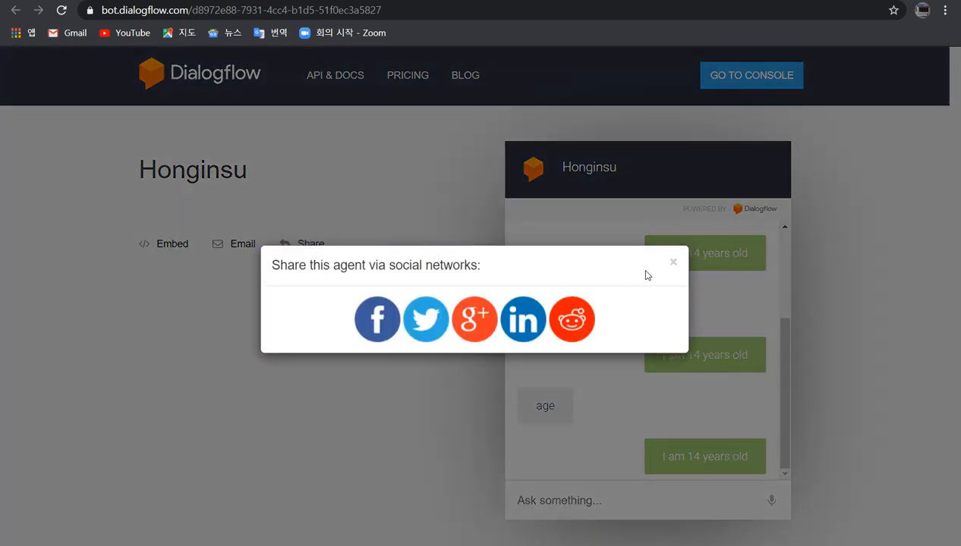
left_click(673, 262)
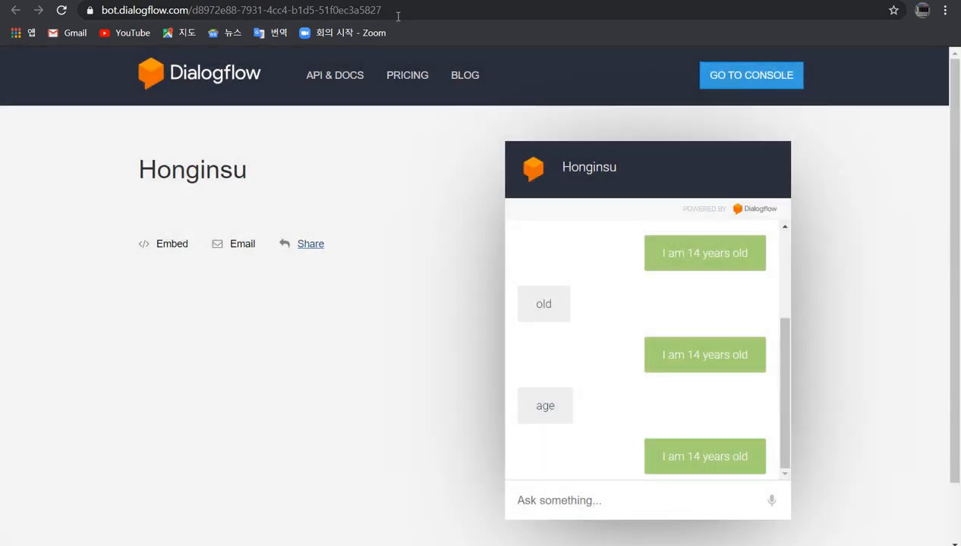